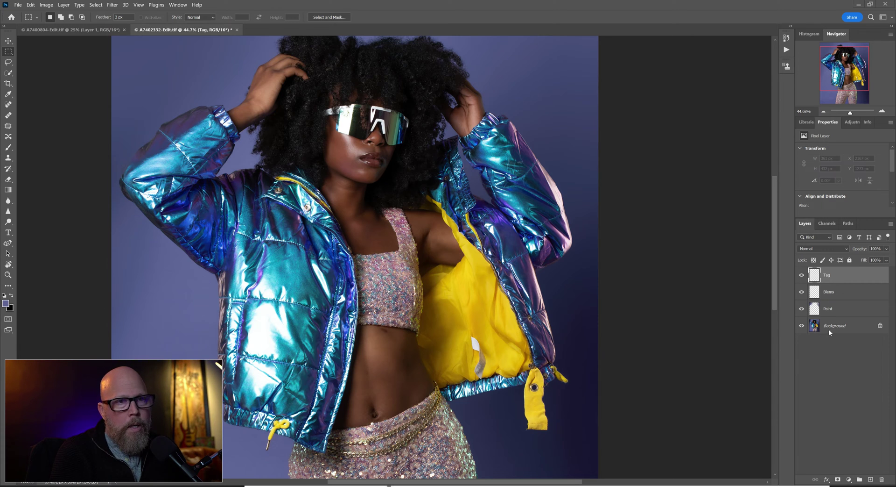
# - Fit the photo, select the Clone Stamp tool, and zoom in on the white tag
pyautogui.hotkey('ctrl', '0')
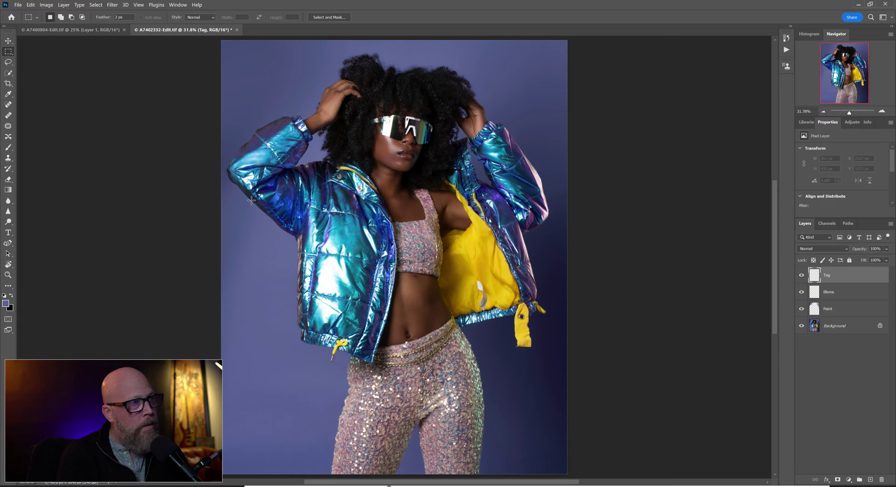
pyautogui.click(8, 158)
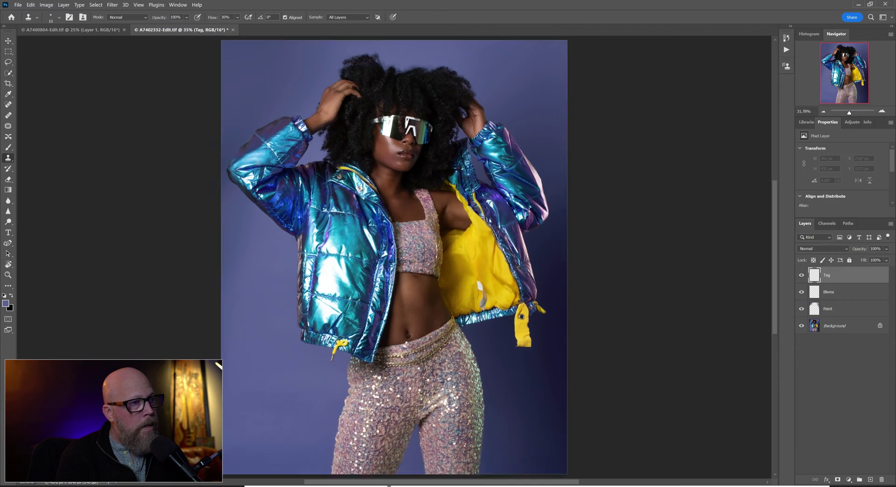
pyautogui.scroll(5, 473, 294)
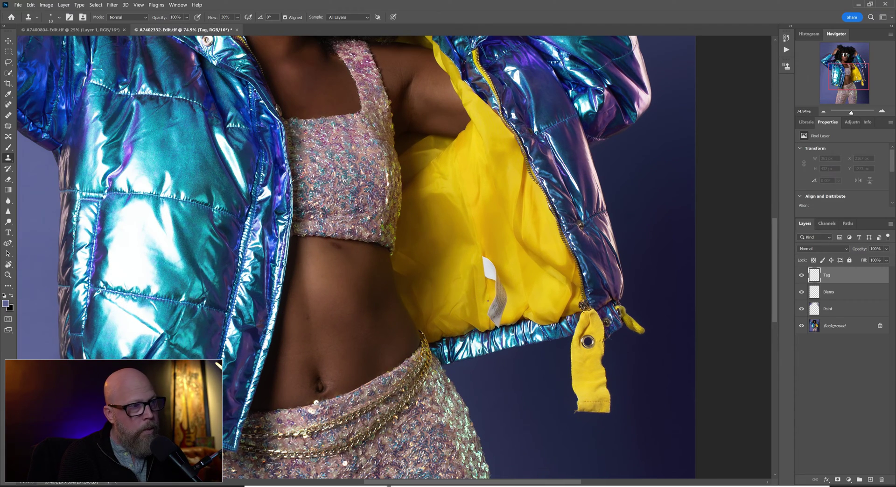
pyautogui.scroll(3, 488, 300)
pyautogui.scroll(1, 496, 289)
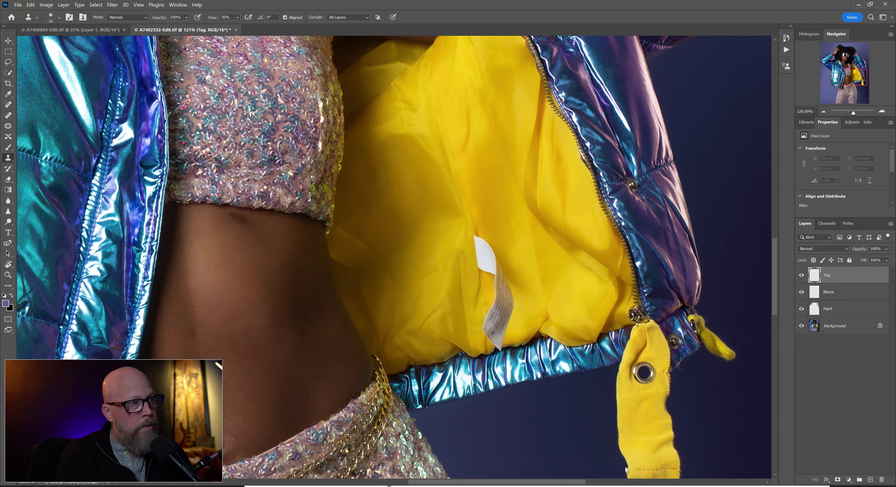
# - With an enlarged brush, clone yellow lining over the top edge of the tag
pyautogui.press(']')
pyautogui.press(']')
pyautogui.press(']')
pyautogui.press(']')
pyautogui.press(']')
pyautogui.press(']')
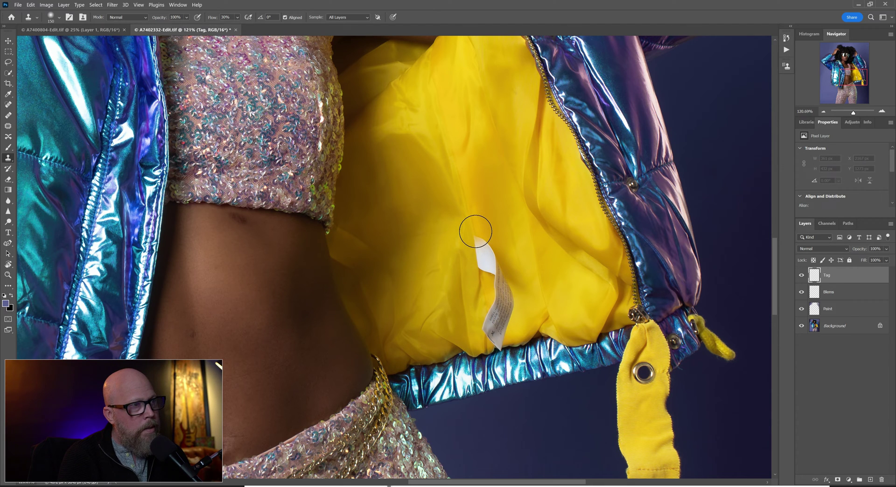
pyautogui.click(477, 233)
pyautogui.moveTo(477, 233)
pyautogui.mouseDown()
pyautogui.moveTo(481, 265)
pyautogui.moveTo(488, 260)
pyautogui.mouseUp()
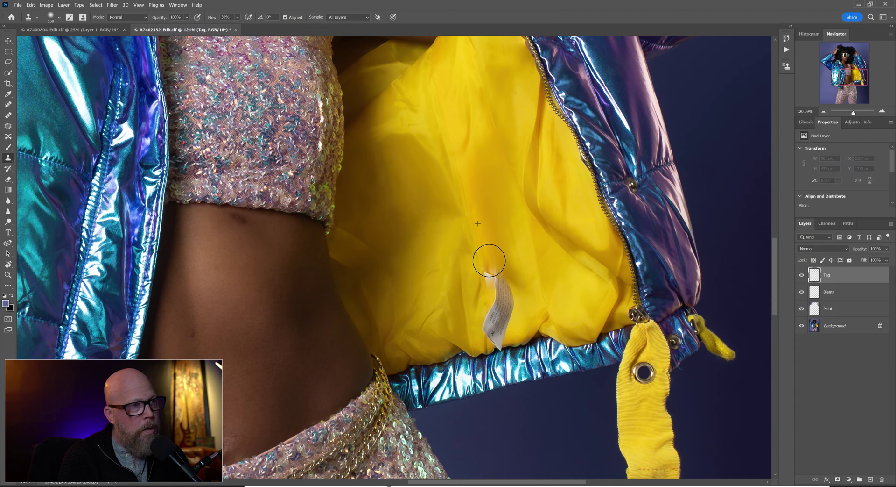
pyautogui.moveTo(489, 260); pyautogui.dragTo(490, 248)
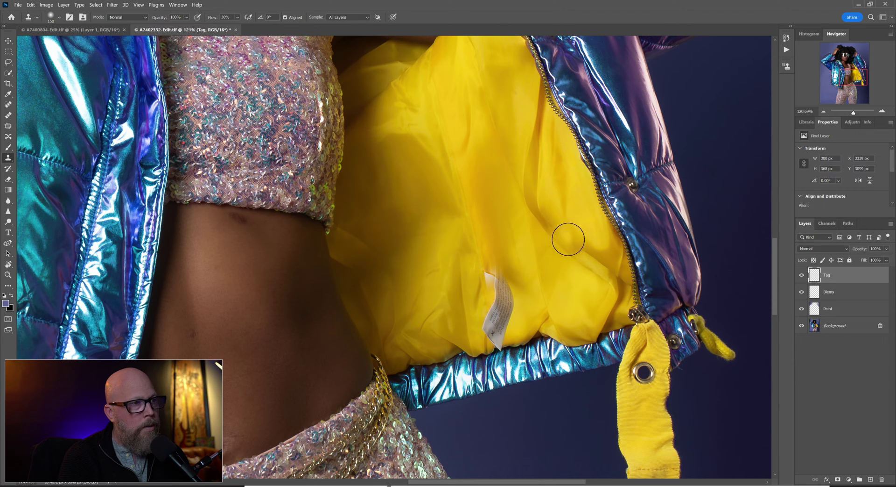
pyautogui.keyDown('alt'); pyautogui.click(476, 235); pyautogui.keyUp('alt')
pyautogui.moveTo(486, 266)
pyautogui.mouseDown()
pyautogui.moveTo(490, 283)
pyautogui.moveTo(494, 274)
pyautogui.moveTo(486, 292)
pyautogui.moveTo(500, 288)
pyautogui.mouseUp()
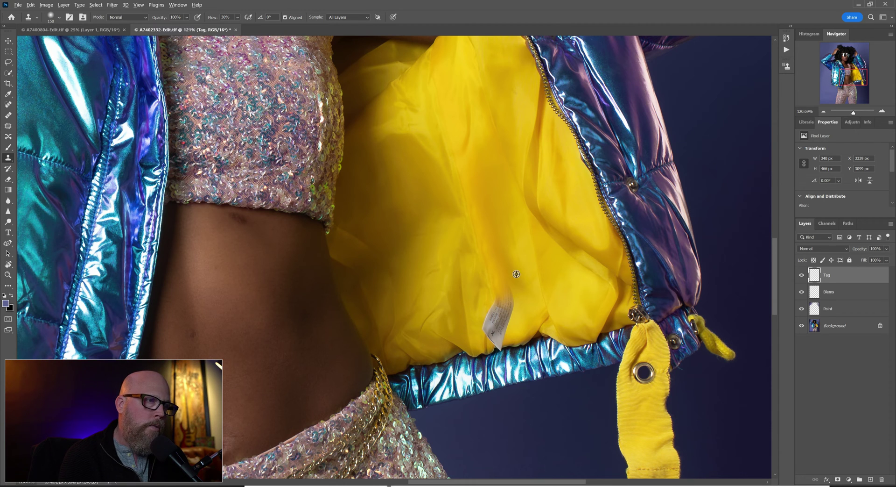
# - Resample lining above the tag and clone over it with a smaller brush
pyautogui.keyDown('alt'); pyautogui.click(470, 313); pyautogui.keyUp('alt')
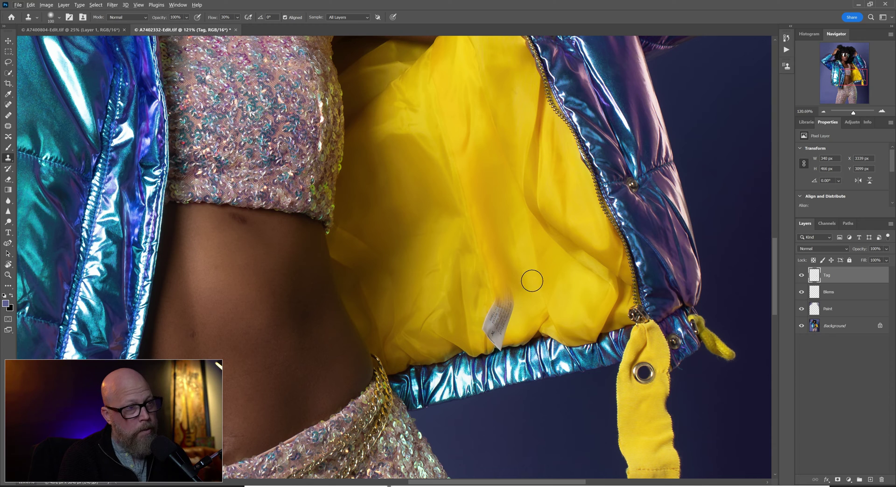
pyautogui.press('[')
pyautogui.press('[')
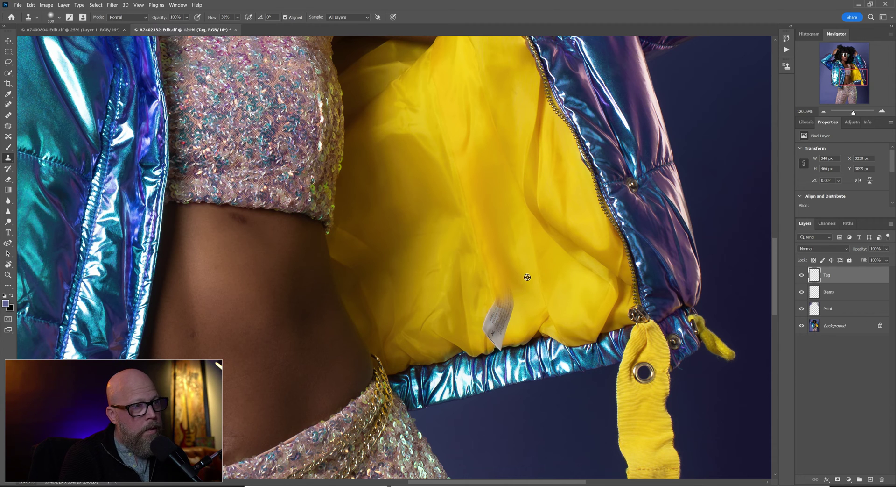
pyautogui.moveTo(530, 303)
pyautogui.mouseDown()
pyautogui.moveTo(490, 304)
pyautogui.moveTo(528, 299)
pyautogui.moveTo(512, 302)
pyautogui.mouseUp()
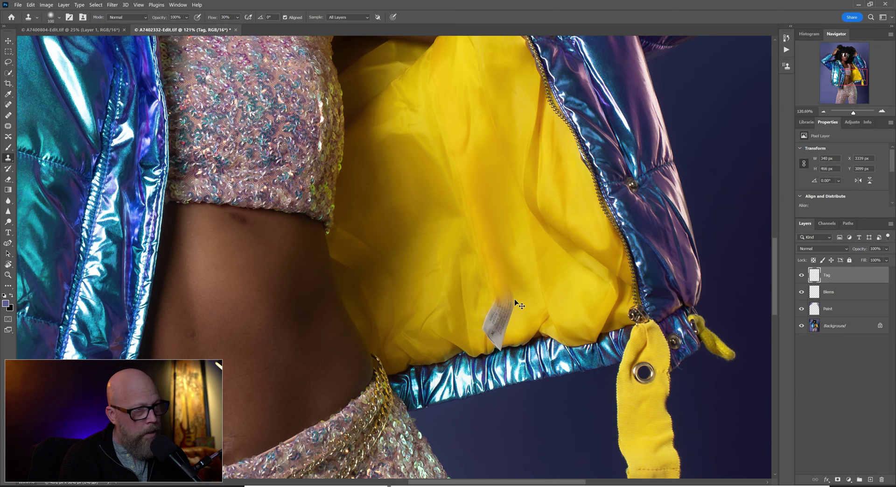
# - Undo the bad stroke and re-clone lining over the tag's upper part
pyautogui.hotkey('ctrl', 'z')
pyautogui.keyDown('alt'); pyautogui.click(529, 302); pyautogui.keyUp('alt')
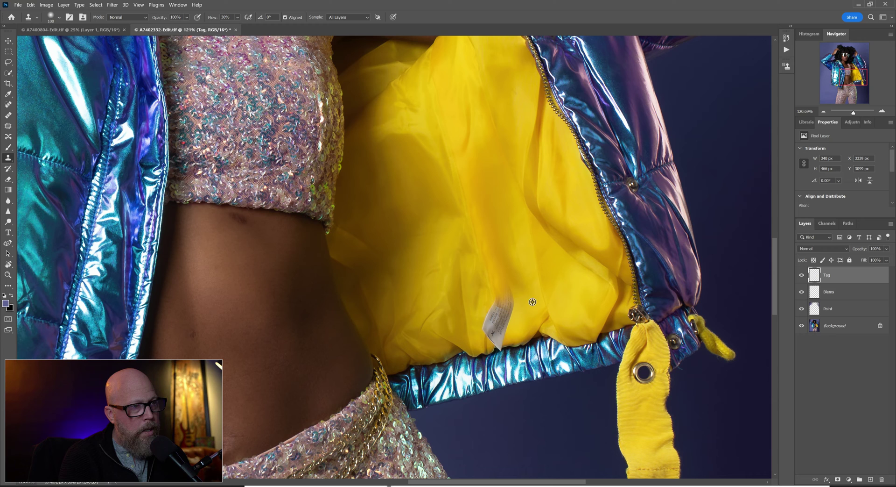
pyautogui.moveTo(517, 300)
pyautogui.mouseDown()
pyautogui.moveTo(523, 284)
pyautogui.moveTo(500, 323)
pyautogui.moveTo(508, 312)
pyautogui.moveTo(498, 301)
pyautogui.moveTo(519, 305)
pyautogui.moveTo(489, 309)
pyautogui.moveTo(486, 321)
pyautogui.moveTo(497, 314)
pyautogui.moveTo(475, 324)
pyautogui.mouseUp()
pyautogui.keyDown('alt'); pyautogui.click(525, 310); pyautogui.keyUp('alt')
pyautogui.keyDown('alt'); pyautogui.click(518, 308); pyautogui.keyUp('alt')
pyautogui.keyDown('alt'); pyautogui.click(488, 290); pyautogui.keyUp('alt')
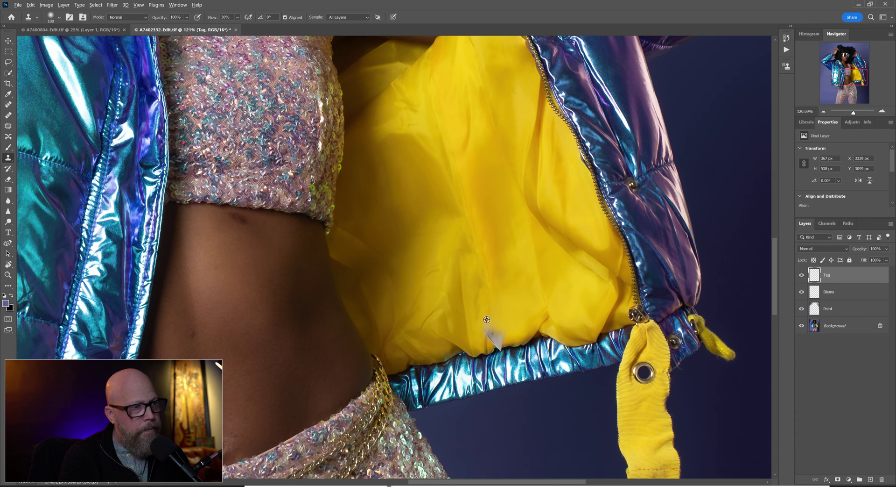
# - Sample fresh lining and clone over the lower tag and its pale remnant
pyautogui.keyDown('alt'); pyautogui.click(473, 325); pyautogui.keyUp('alt')
pyautogui.moveTo(486, 323)
pyautogui.mouseDown()
pyautogui.moveTo(484, 330)
pyautogui.moveTo(506, 326)
pyautogui.mouseUp()
pyautogui.keyDown('alt'); pyautogui.click(518, 312); pyautogui.keyUp('alt')
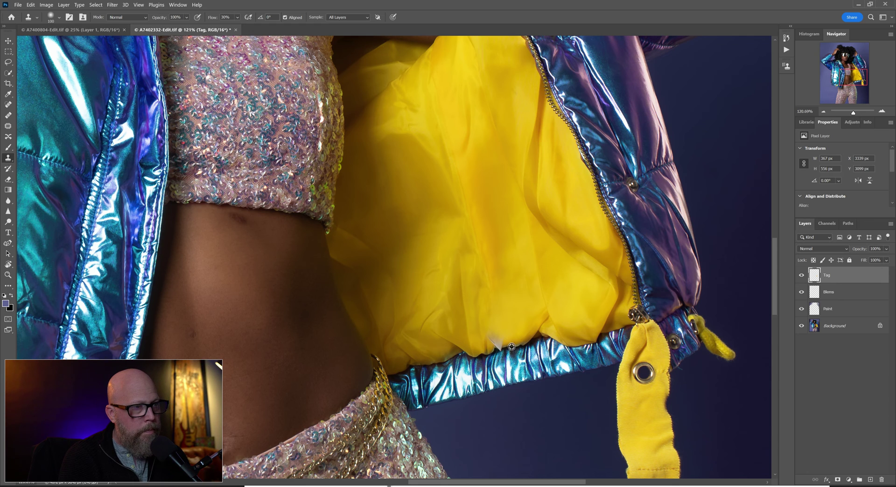
# - Clone lining along the jacket hem, then touch up above it with a smaller brush
pyautogui.moveTo(486, 346)
pyautogui.mouseDown()
pyautogui.moveTo(499, 346)
pyautogui.moveTo(485, 334)
pyautogui.mouseUp()
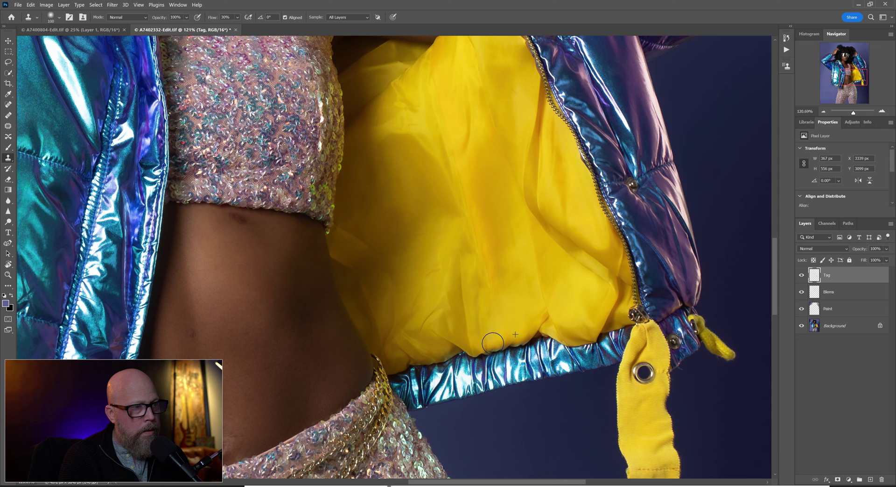
pyautogui.moveTo(485, 334); pyautogui.dragTo(478, 354)
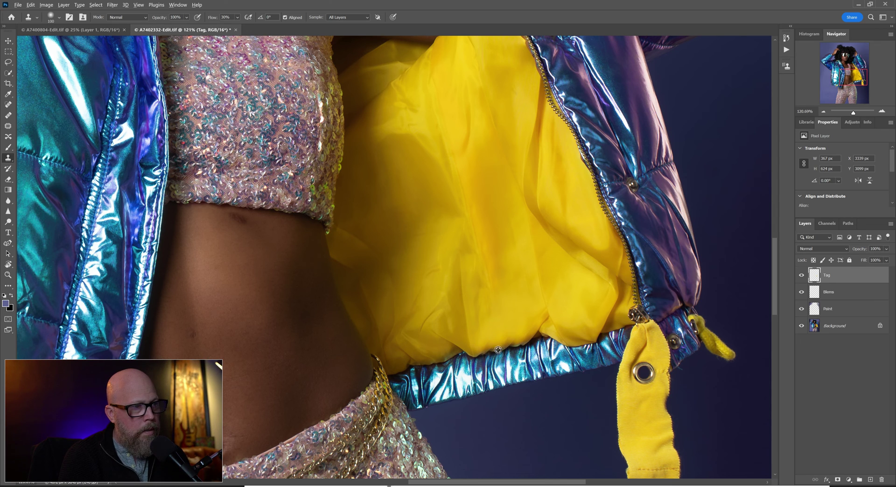
pyautogui.keyDown('alt'); pyautogui.click(498, 350); pyautogui.keyUp('alt')
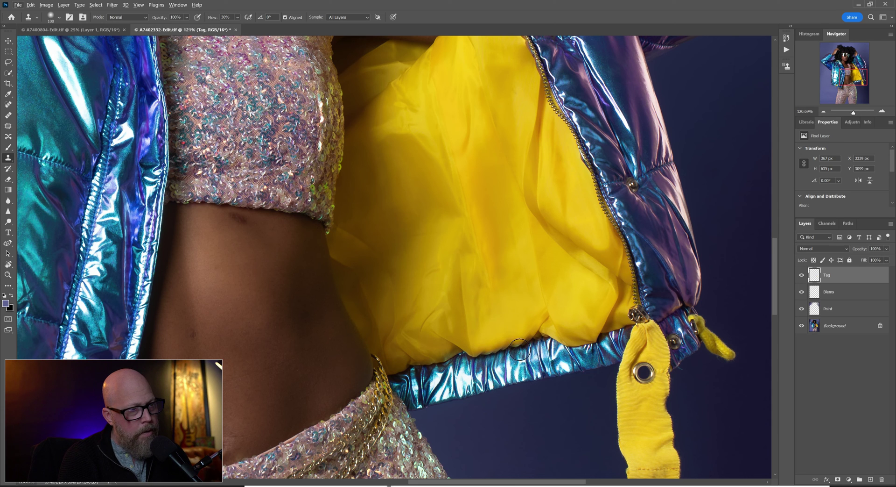
pyautogui.press('[')
pyautogui.press('[')
pyautogui.press('[')
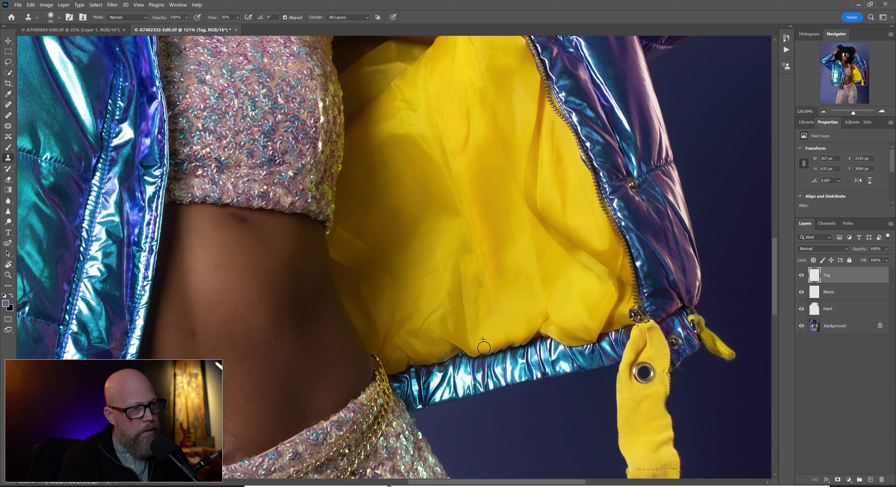
pyautogui.moveTo(482, 344)
pyautogui.mouseDown()
pyautogui.moveTo(494, 344)
pyautogui.moveTo(500, 327)
pyautogui.moveTo(509, 335)
pyautogui.moveTo(497, 334)
pyautogui.mouseUp()
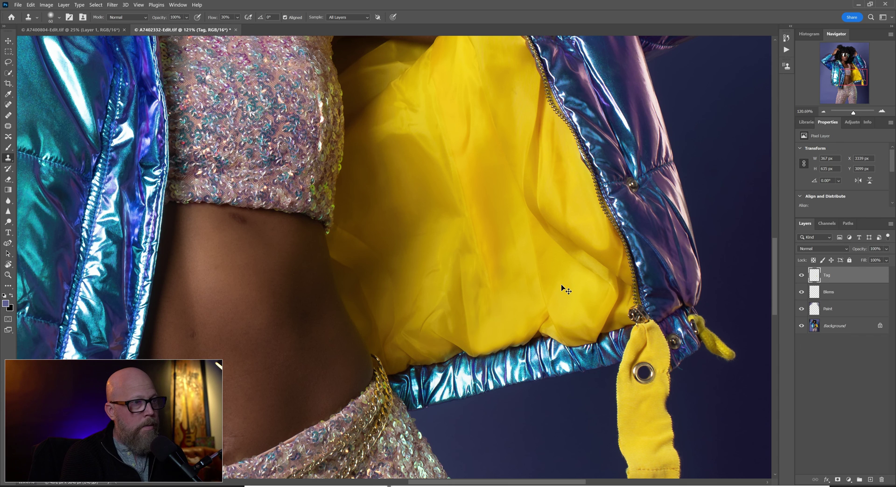
# - Fit the whole photo on screen to review the tag removal
pyautogui.hotkey('ctrl', '0')
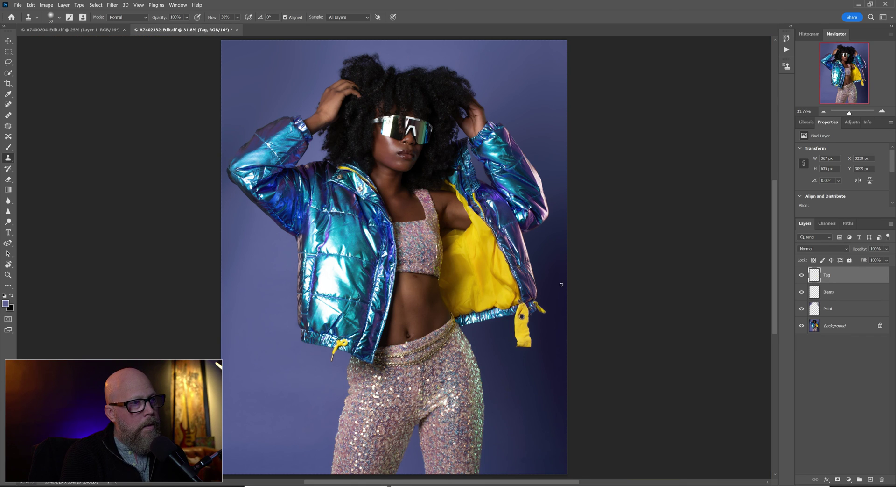